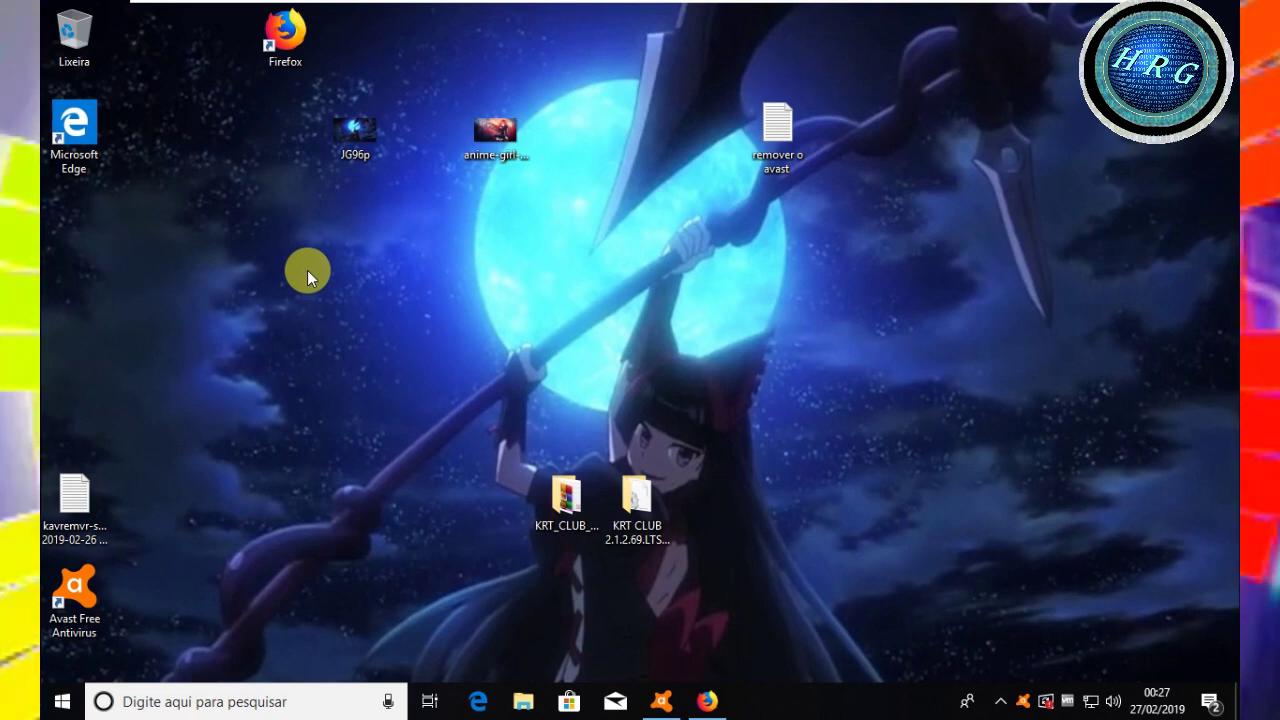
Download the Avast uninstall utility, avastclear.exe, from the Avast support article open in Firefox
left_click(661, 701)
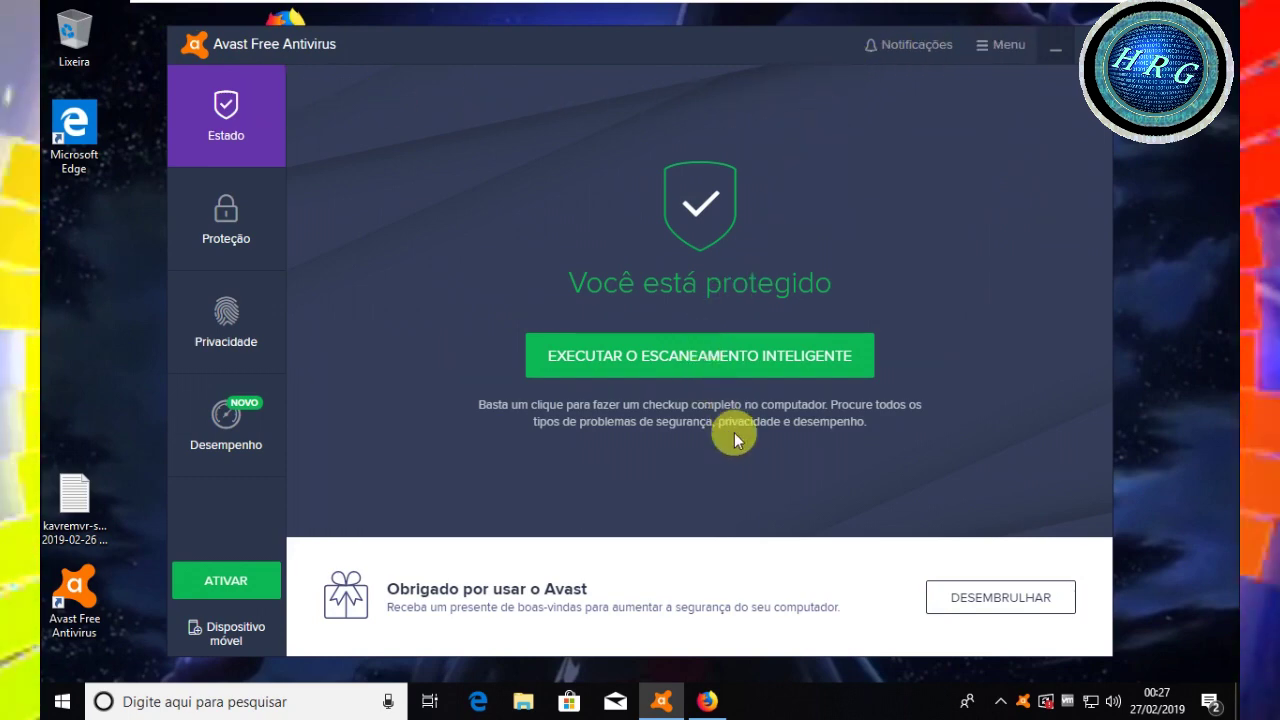
left_click(716, 699)
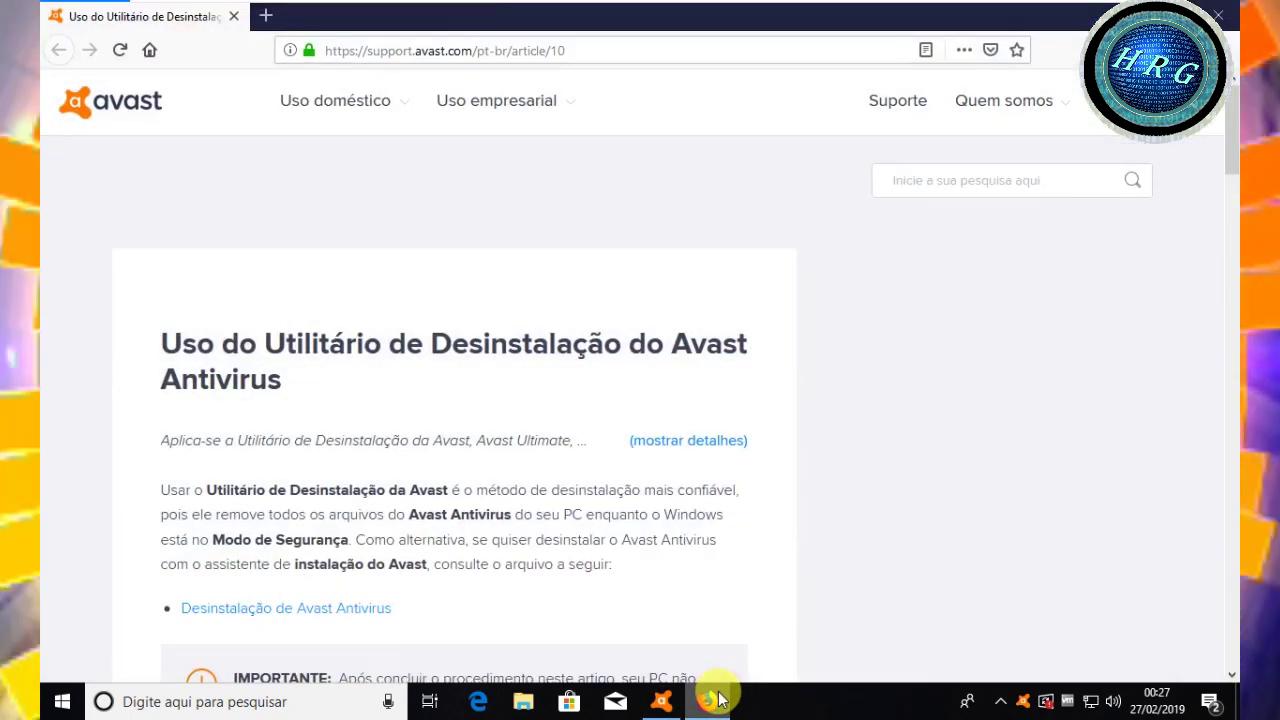
scroll(1043, 363, "down", 8)
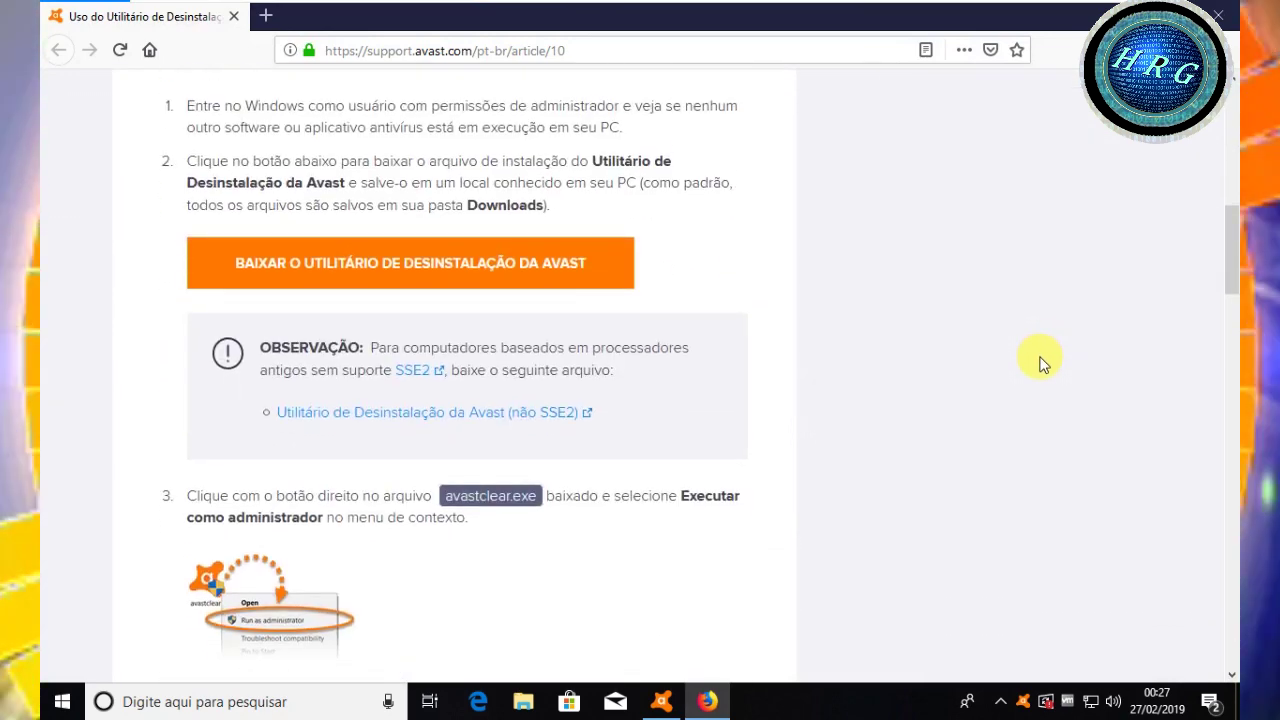
left_click(503, 276)
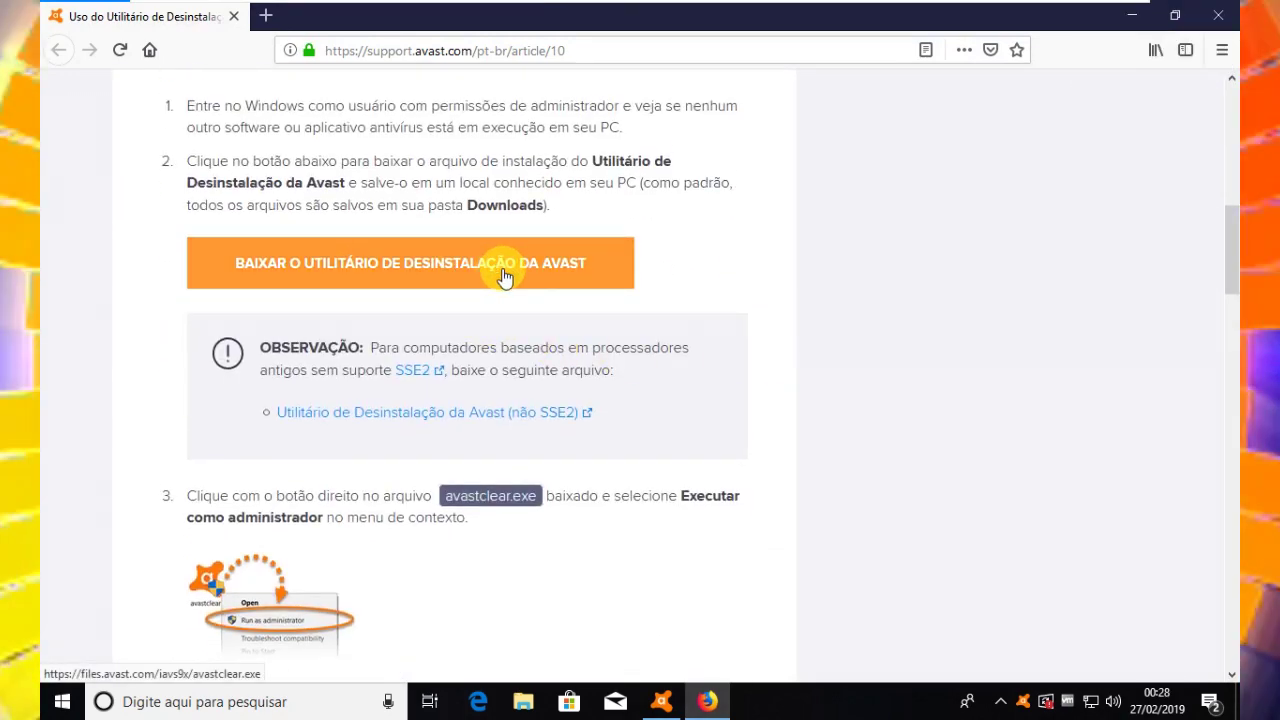
left_click(704, 380)
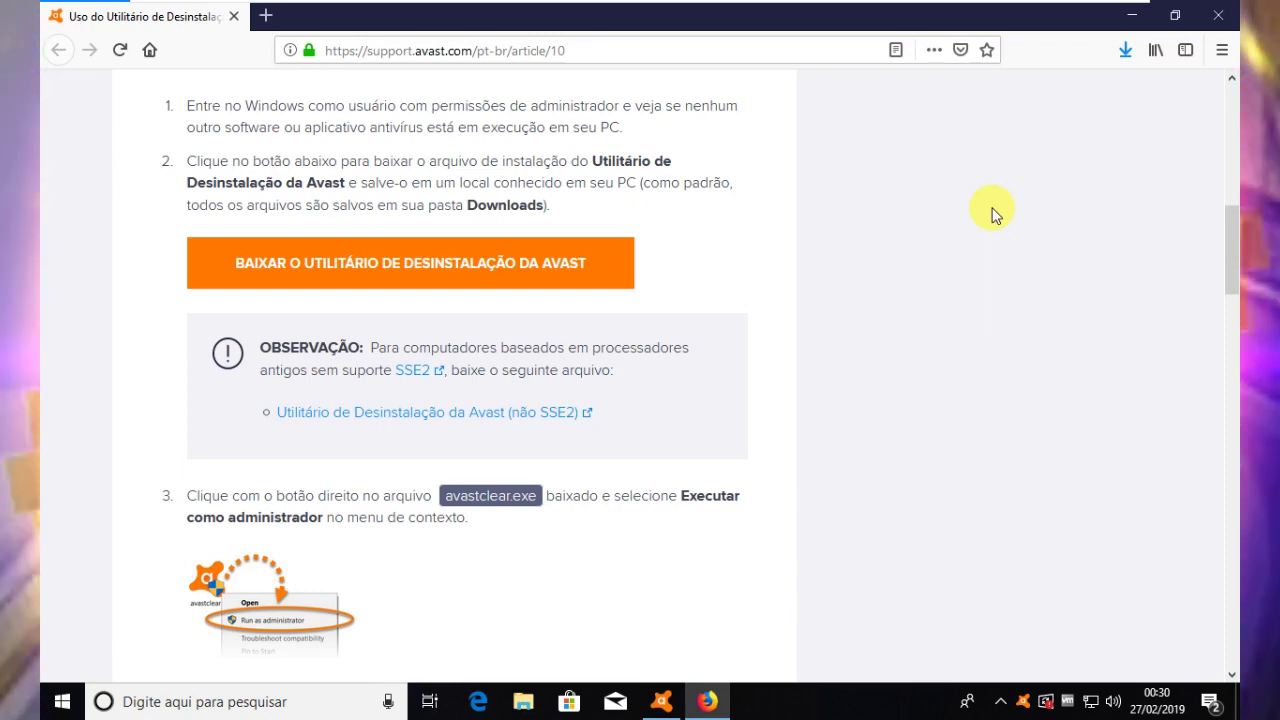
Place the downloaded avastclear file on the desktop and close the Firefox window
left_click(1177, 17)
left_click(1060, 50)
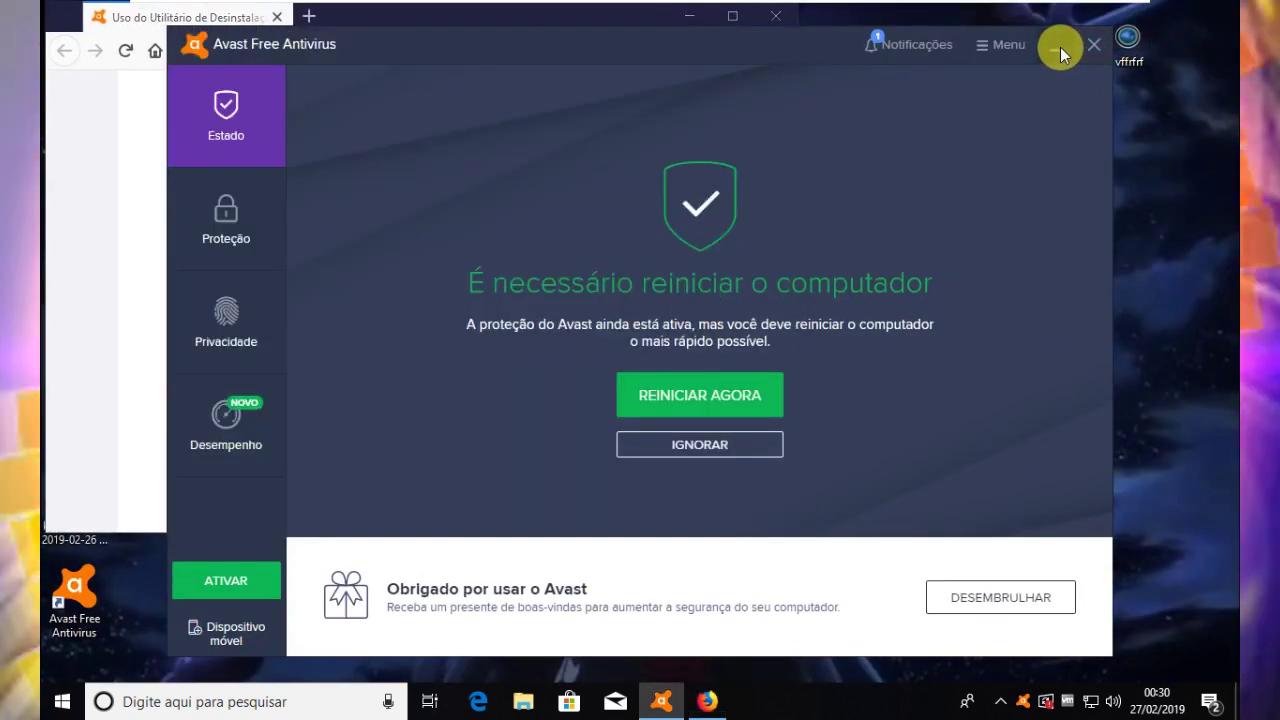
left_click(1056, 49)
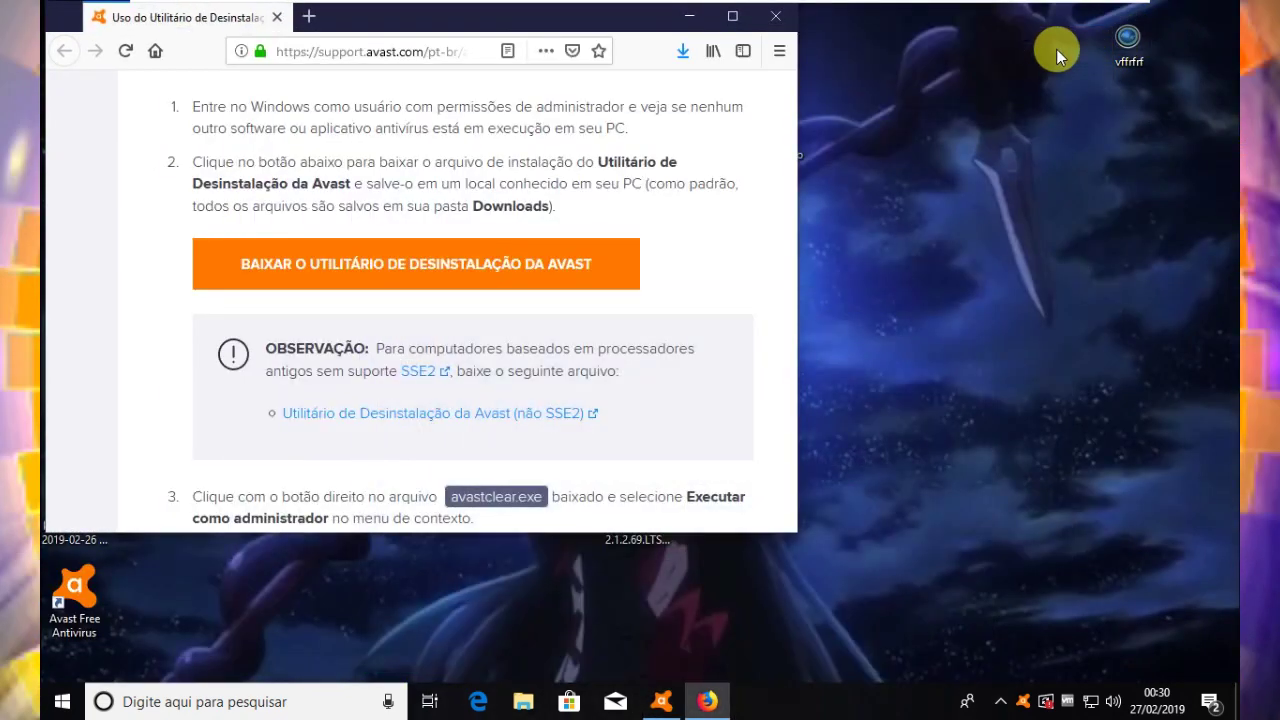
left_click(682, 51)
left_click_drag(427, 108, 982, 221)
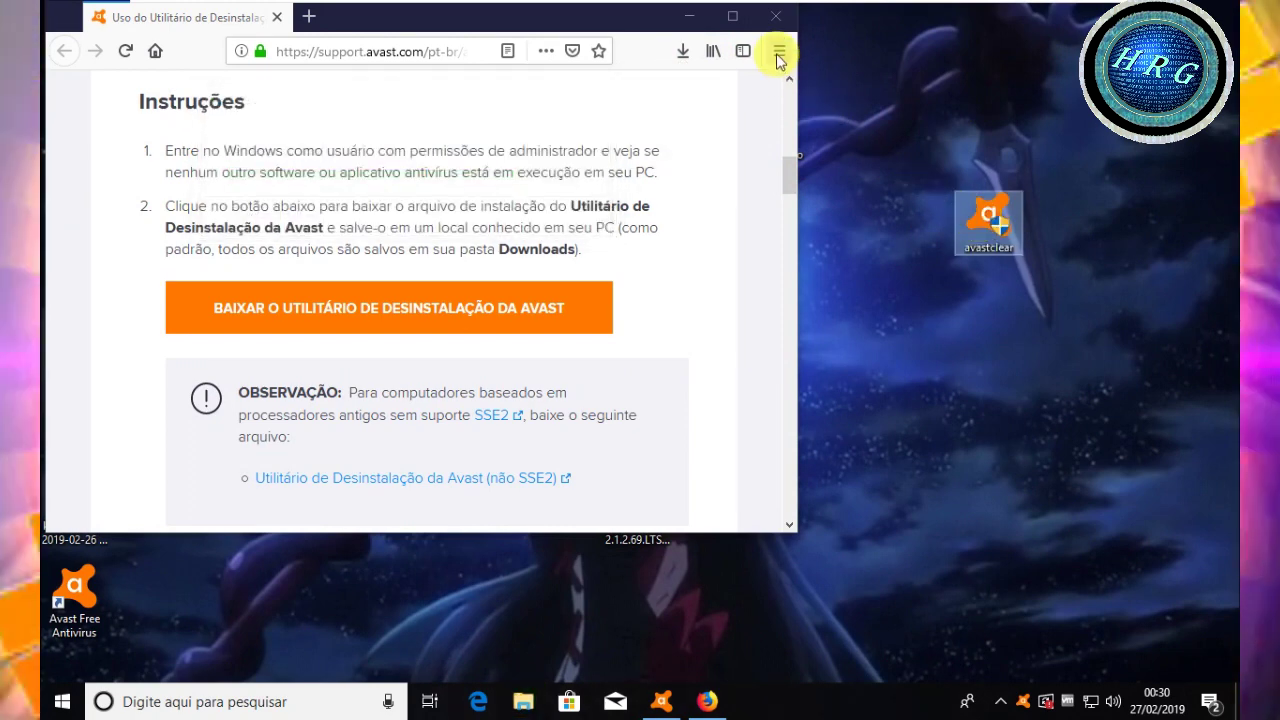
mouse_move(694, 8)
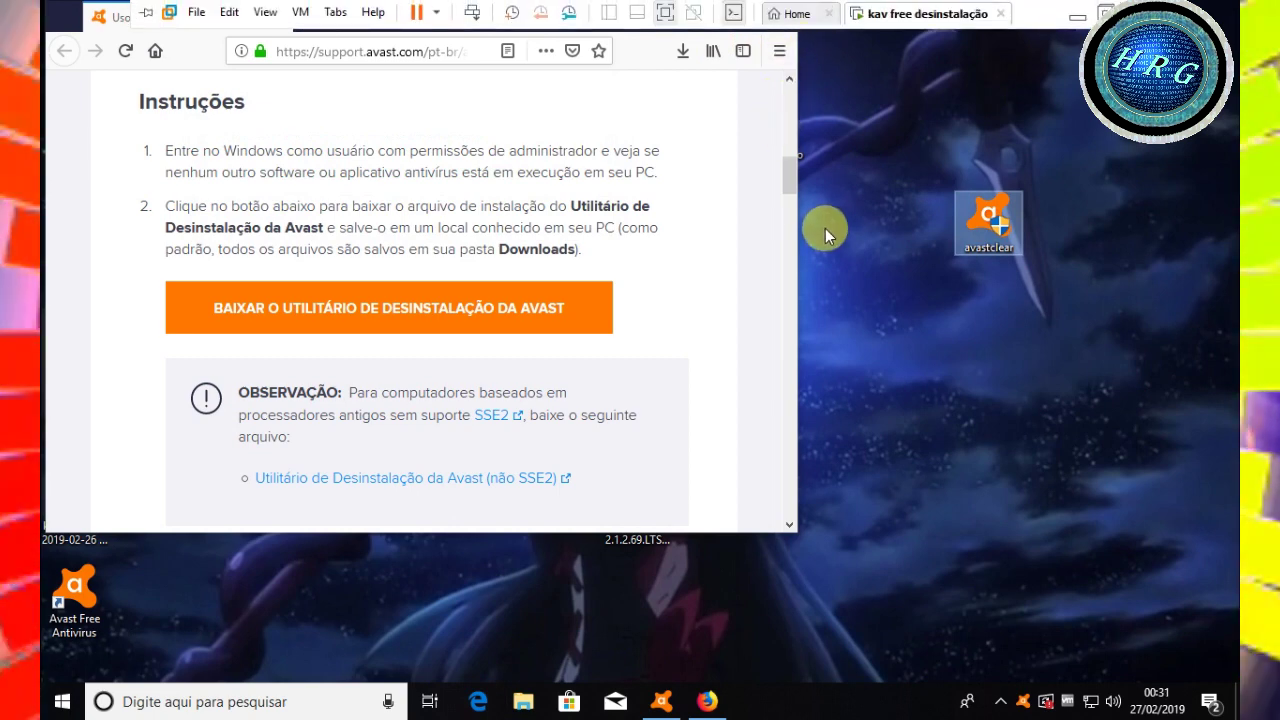
left_click(787, 15)
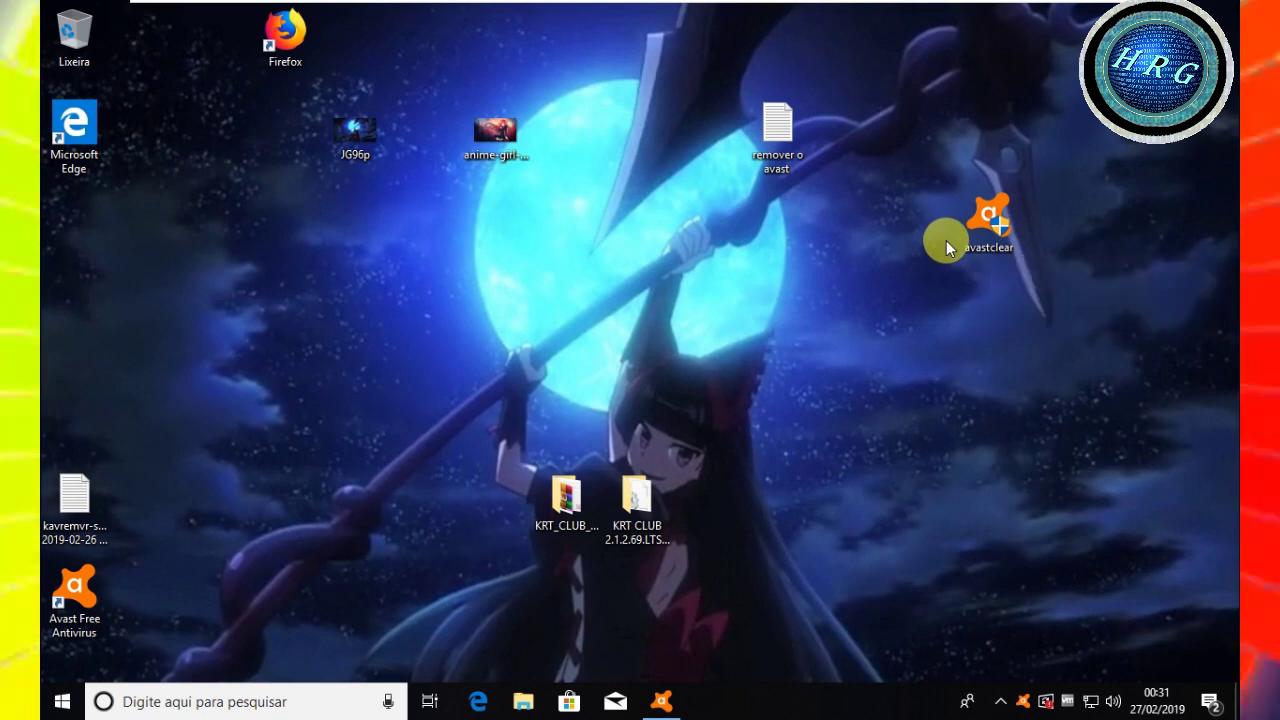
double_click(985, 241)
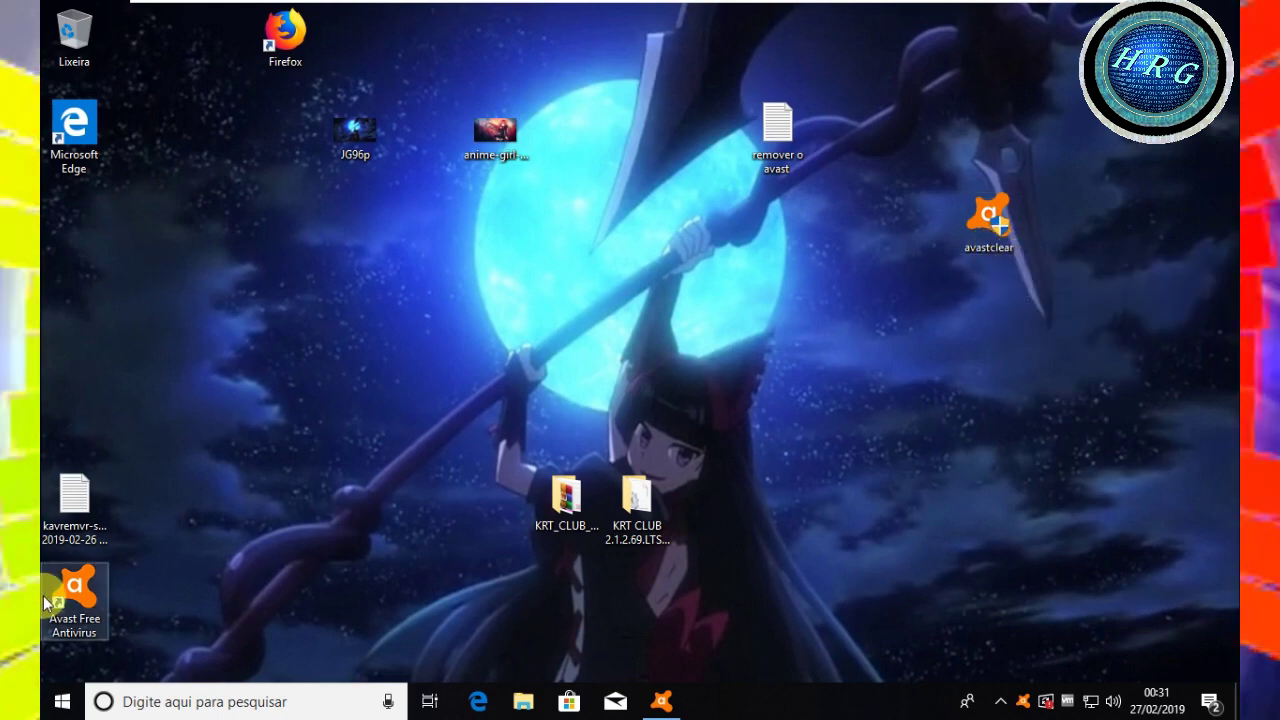
Search Windows for "ponto" and open the Criar ponto de restauração settings
left_click(171, 703)
type("pon")
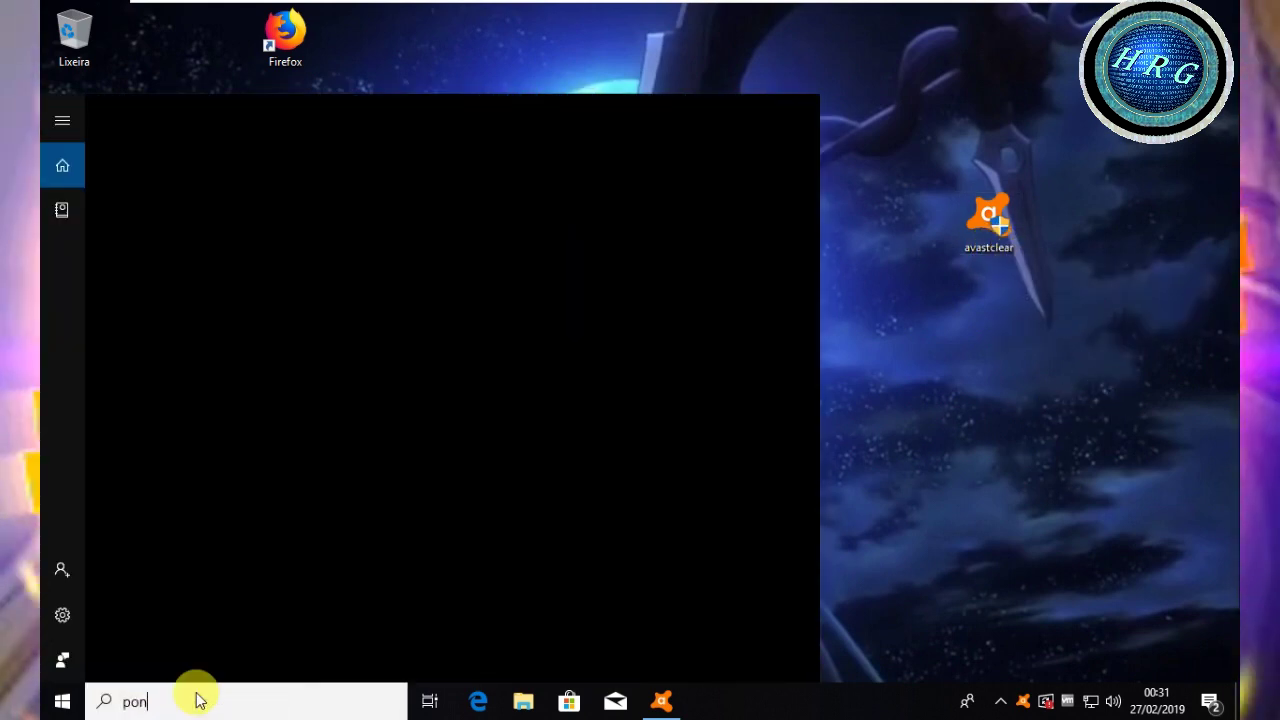
type("t")
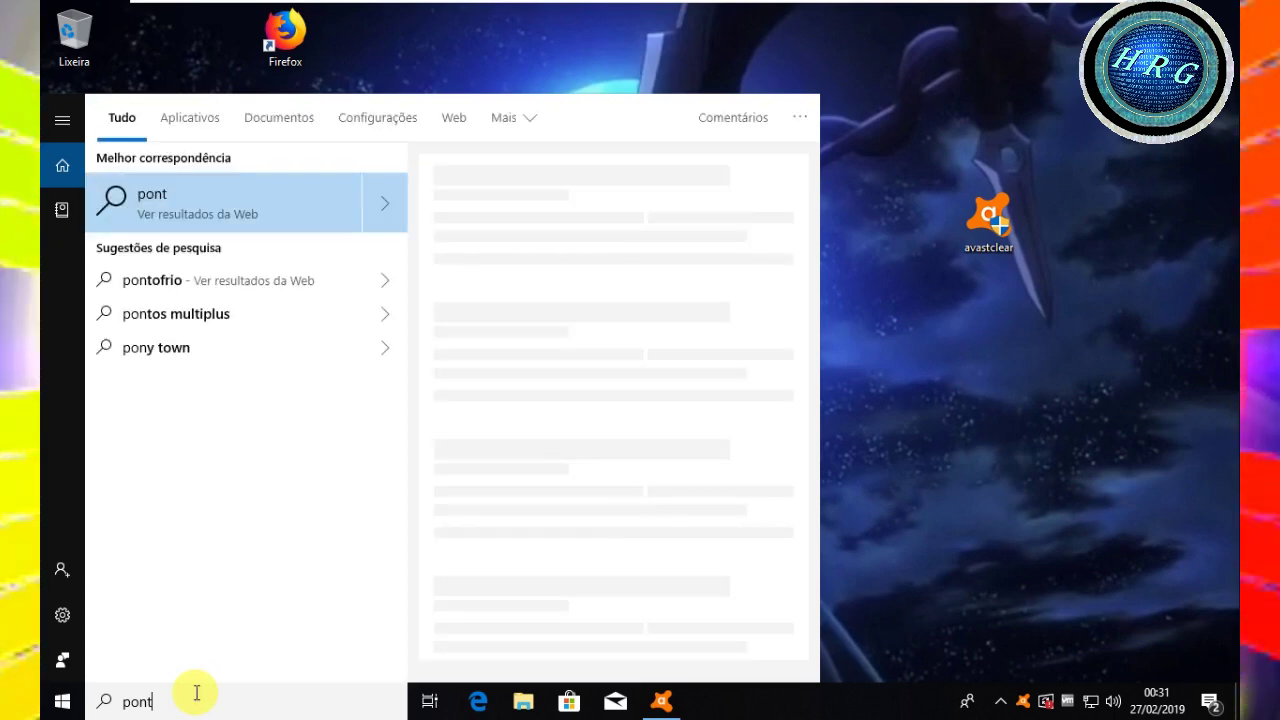
type("o")
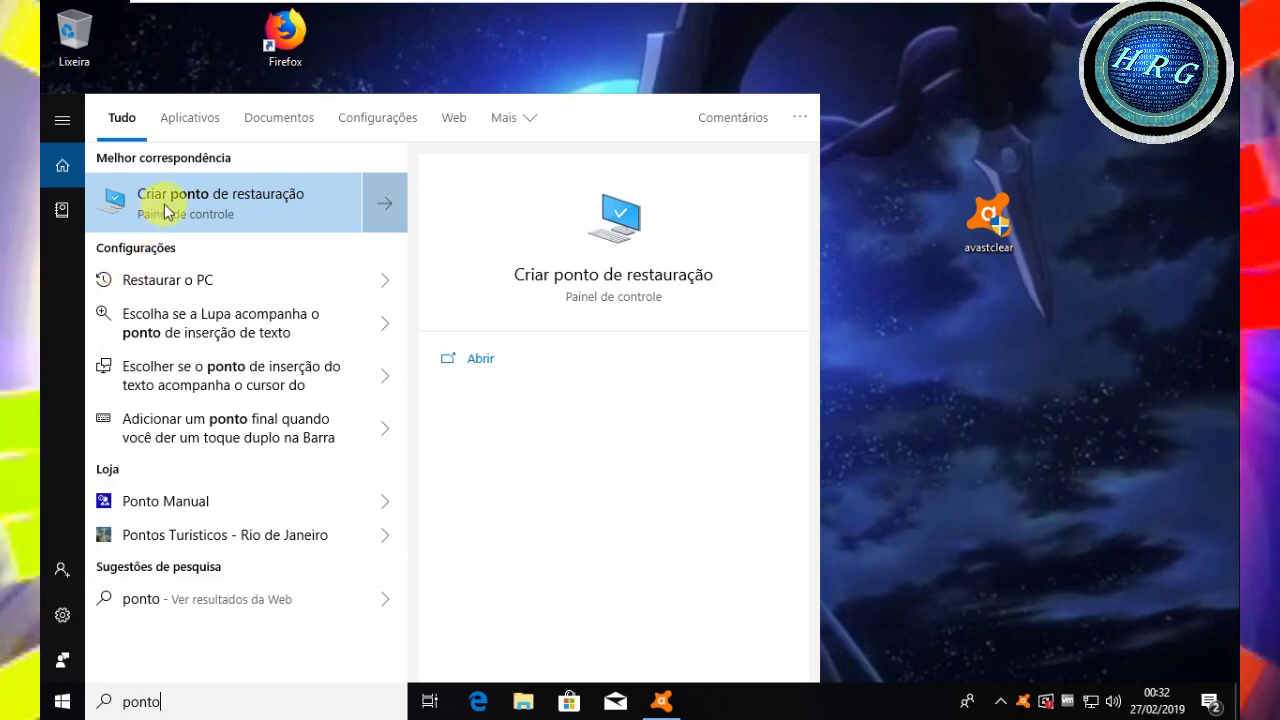
left_click(167, 207)
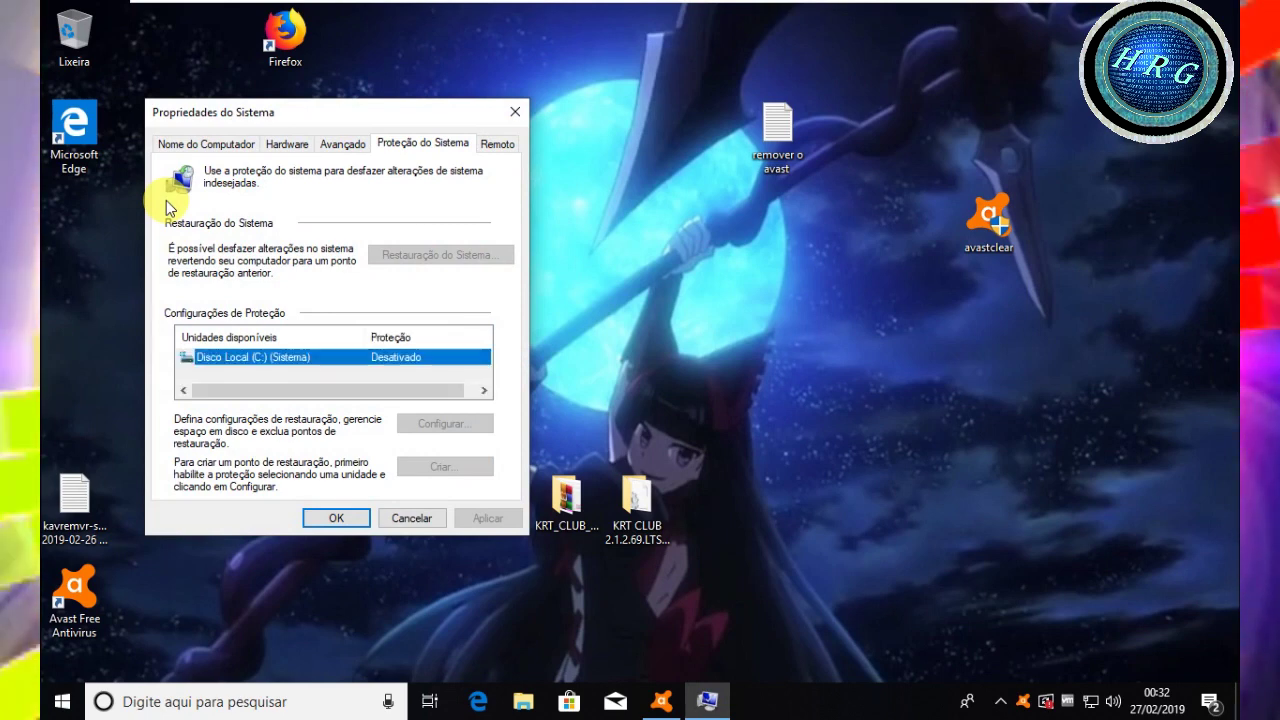
Enable system protection for Disco Local (C:)
left_click(433, 425)
left_click(237, 246)
left_click(371, 559)
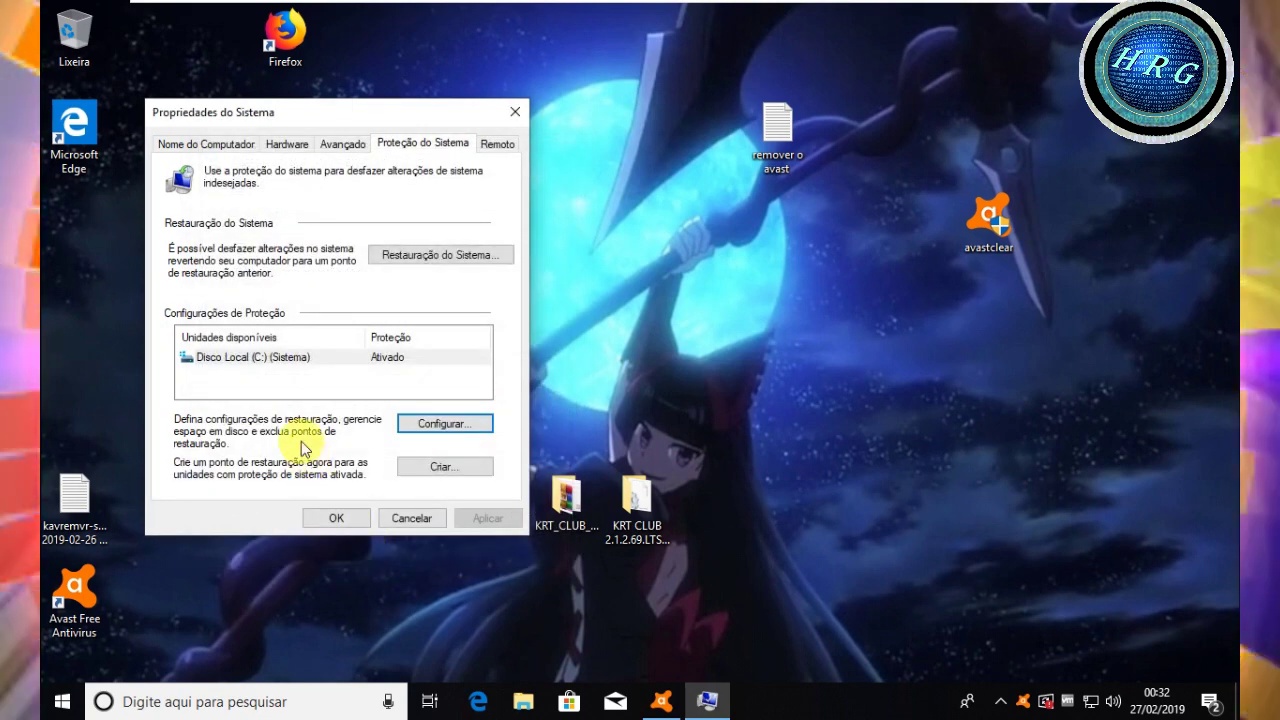
Create a restore point described as "remover avast" and close the system properties
left_click(444, 467)
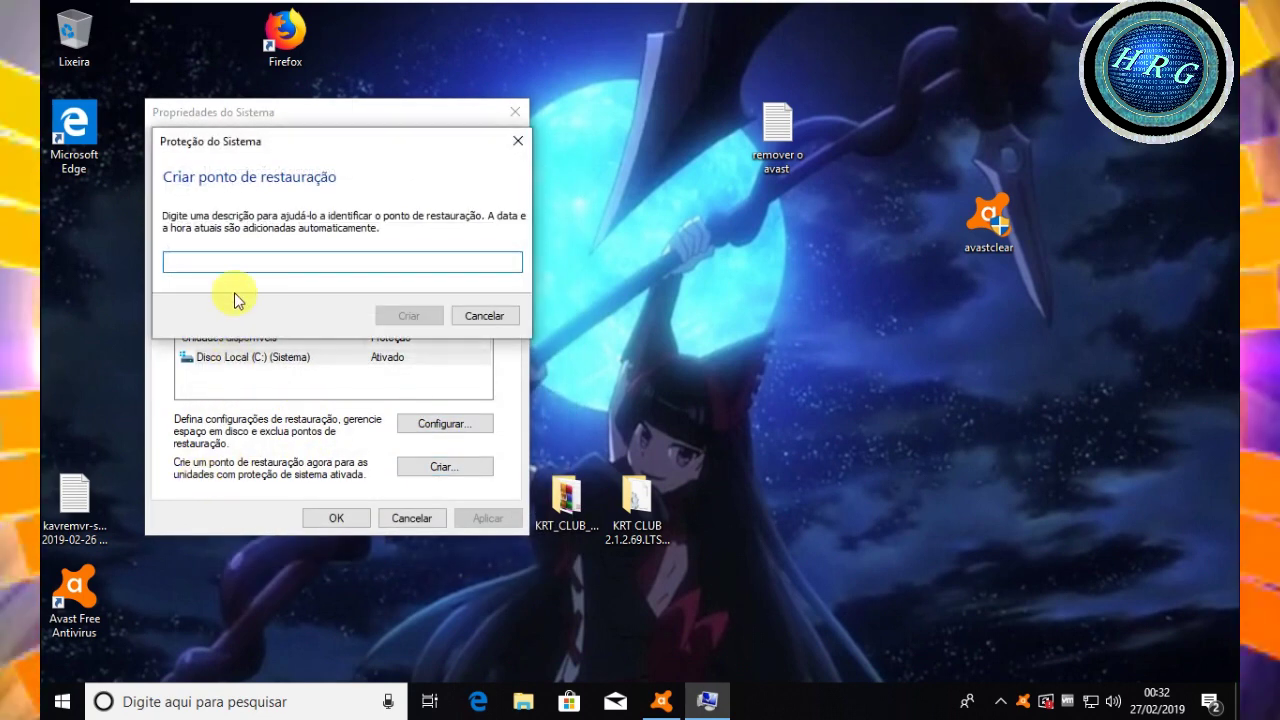
type("re")
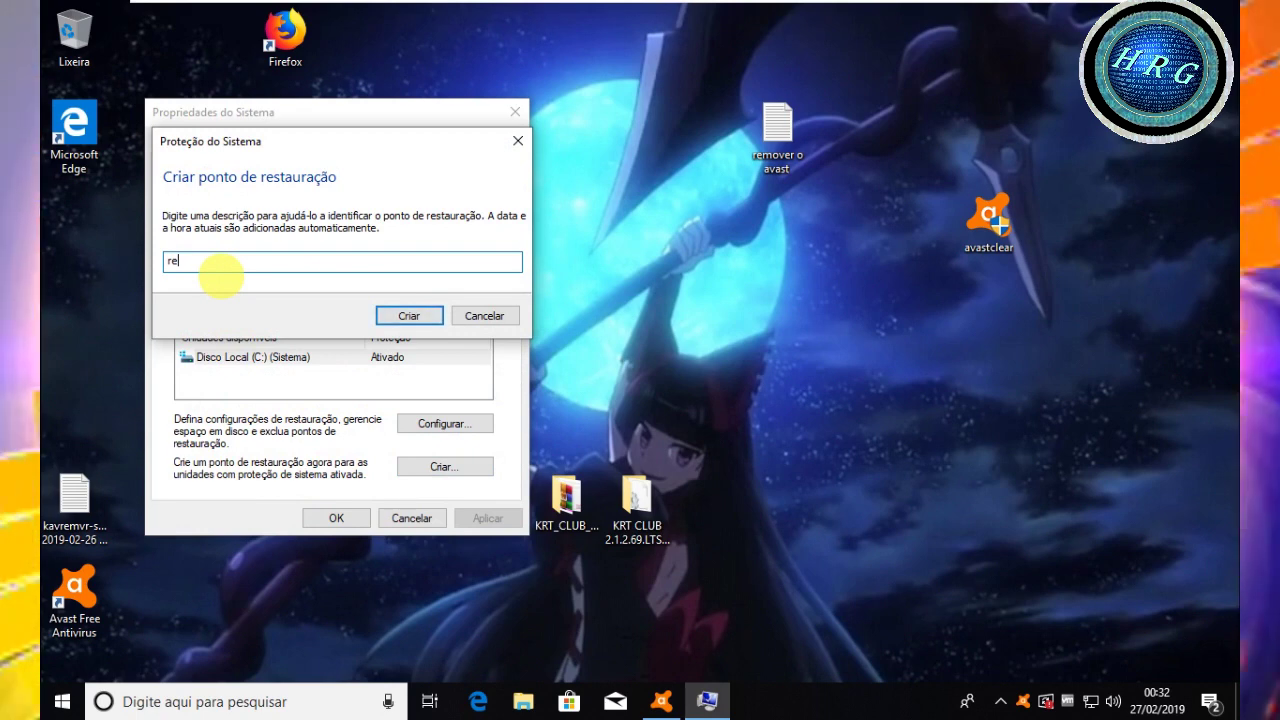
type("mover avast")
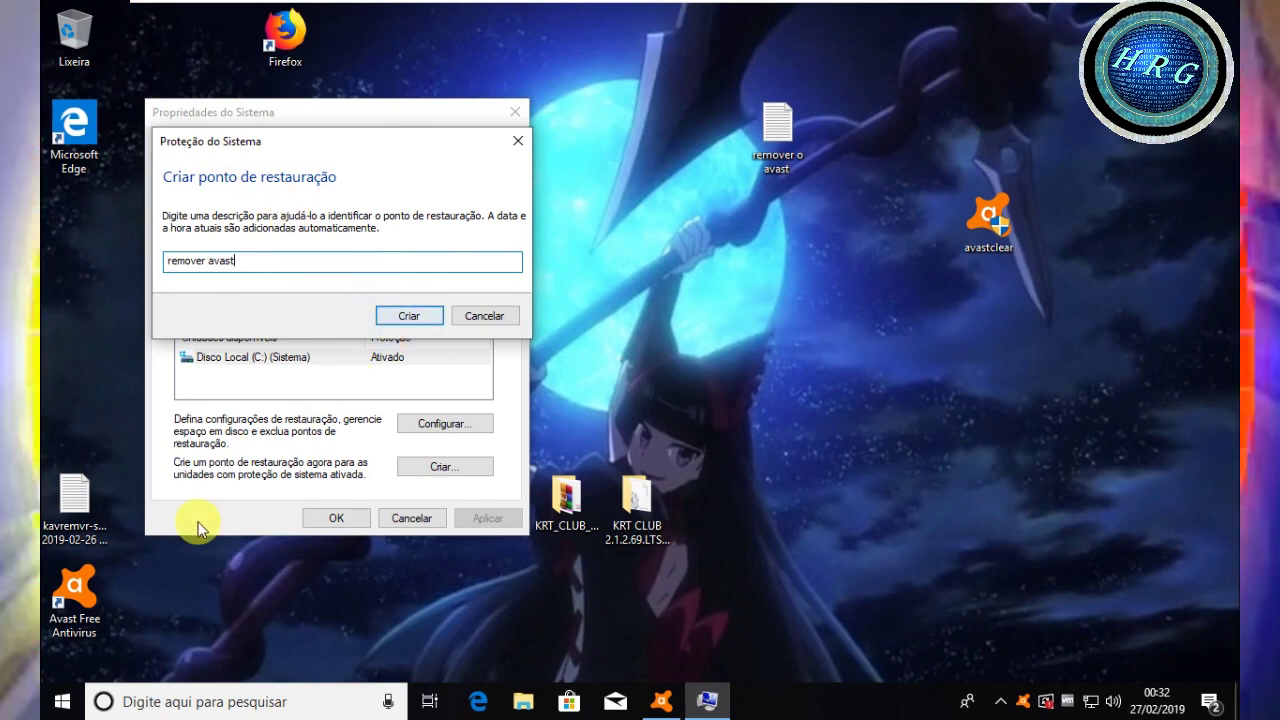
left_click(400, 317)
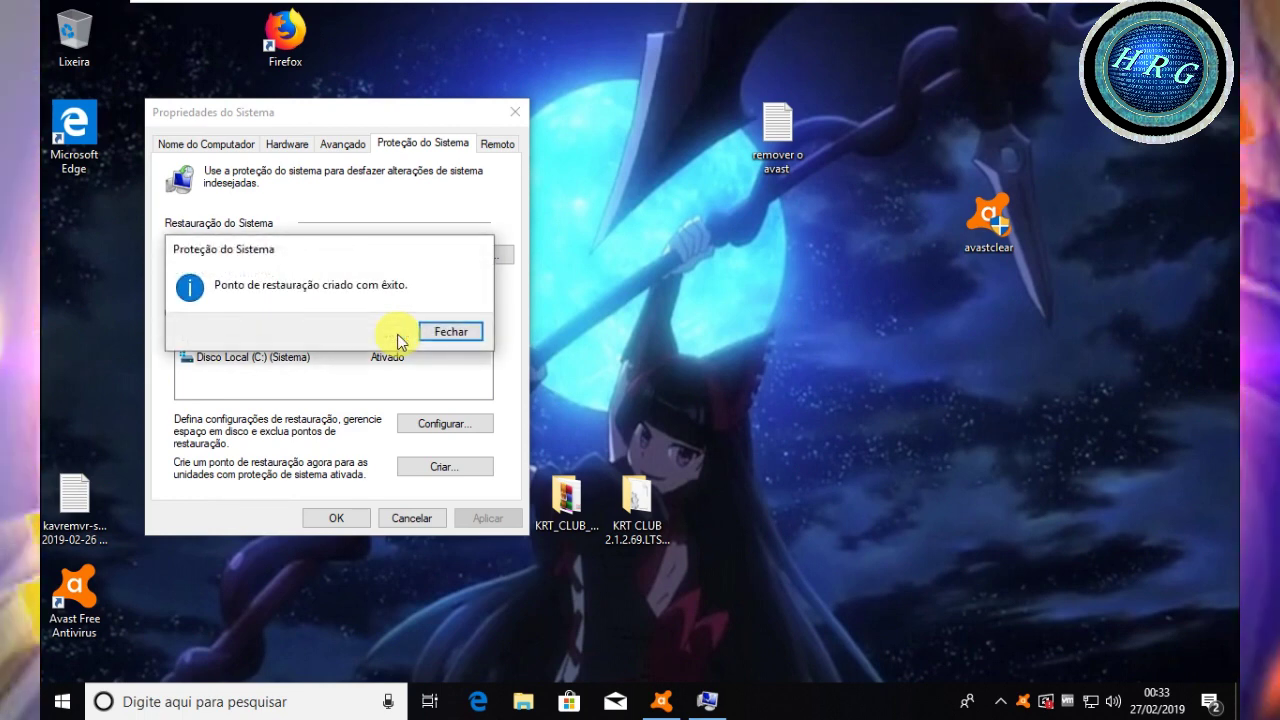
left_click(450, 331)
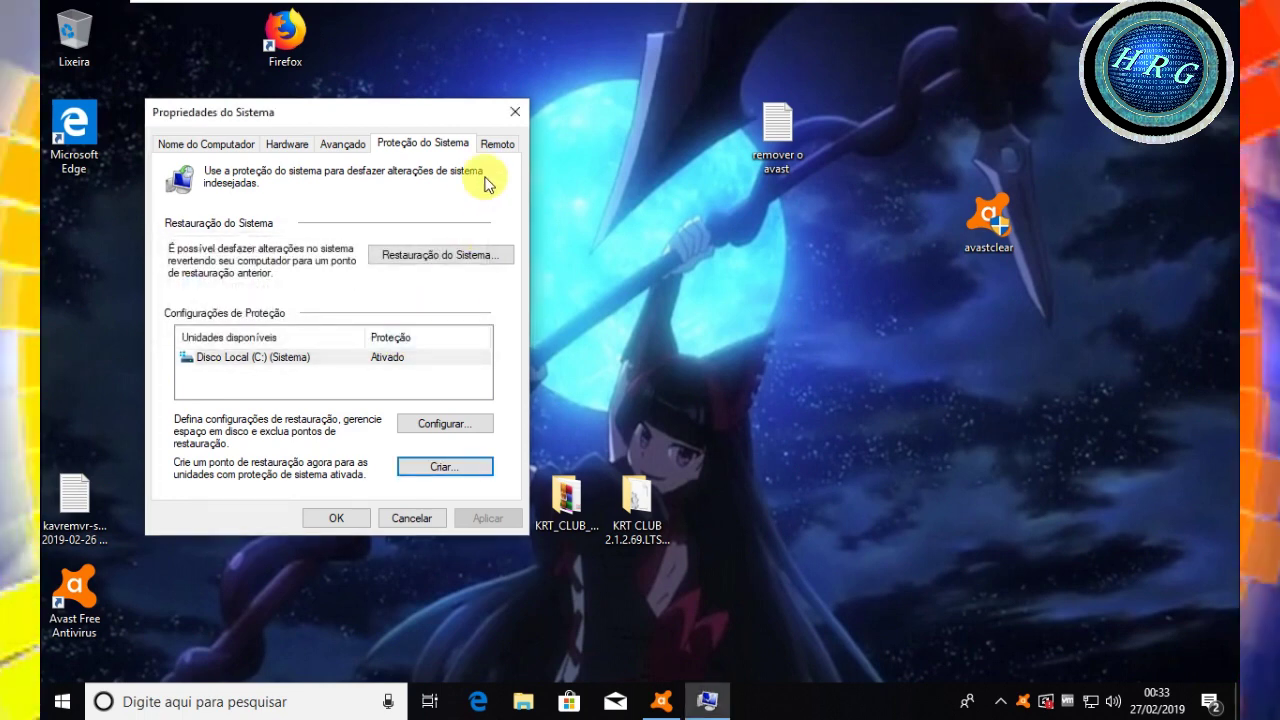
left_click(517, 110)
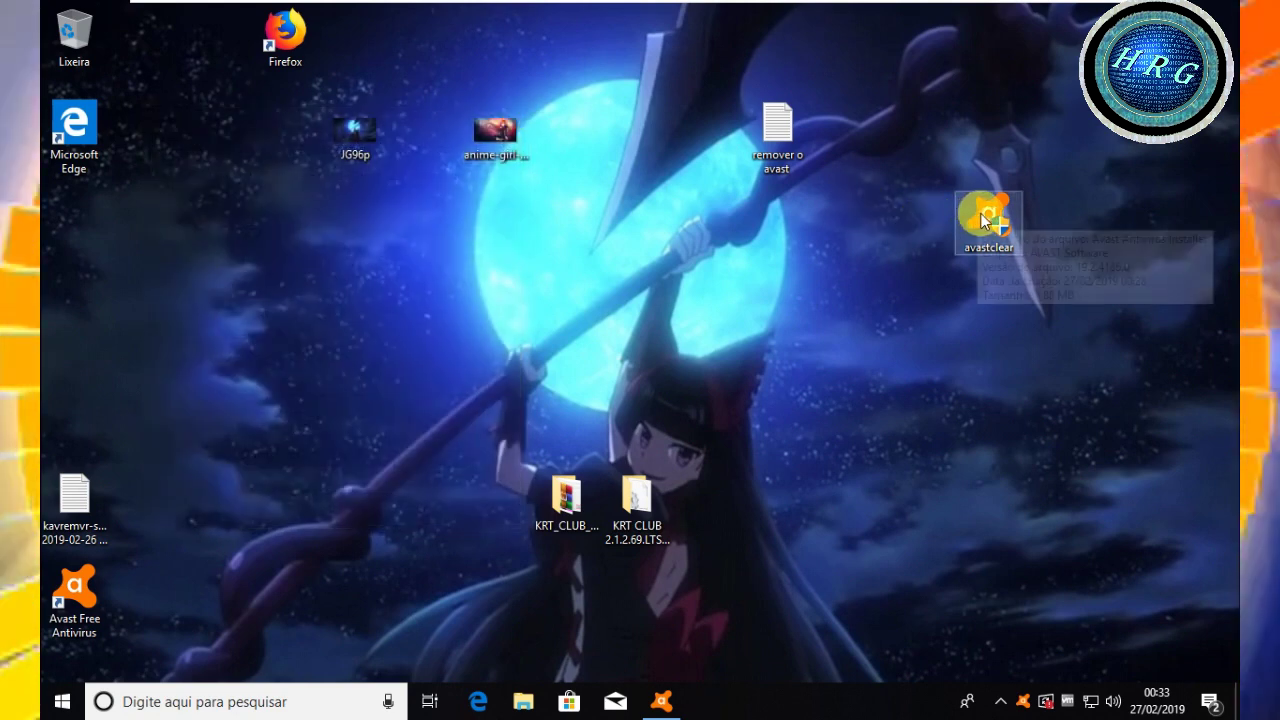
Run avastclear from the desktop as administrator, allow it to make changes, and agree to restart Windows in Safe Mode
left_click_drag(979, 213, 776, 271)
double_click(781, 302)
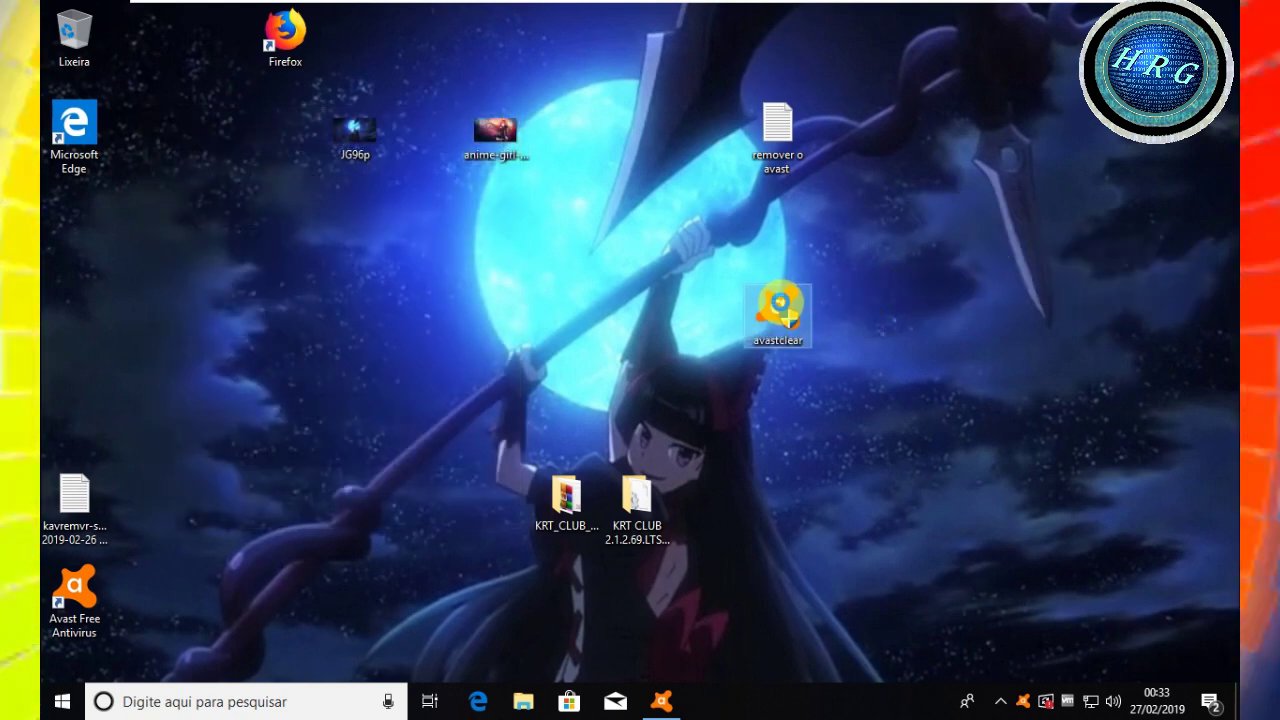
right_click(781, 304)
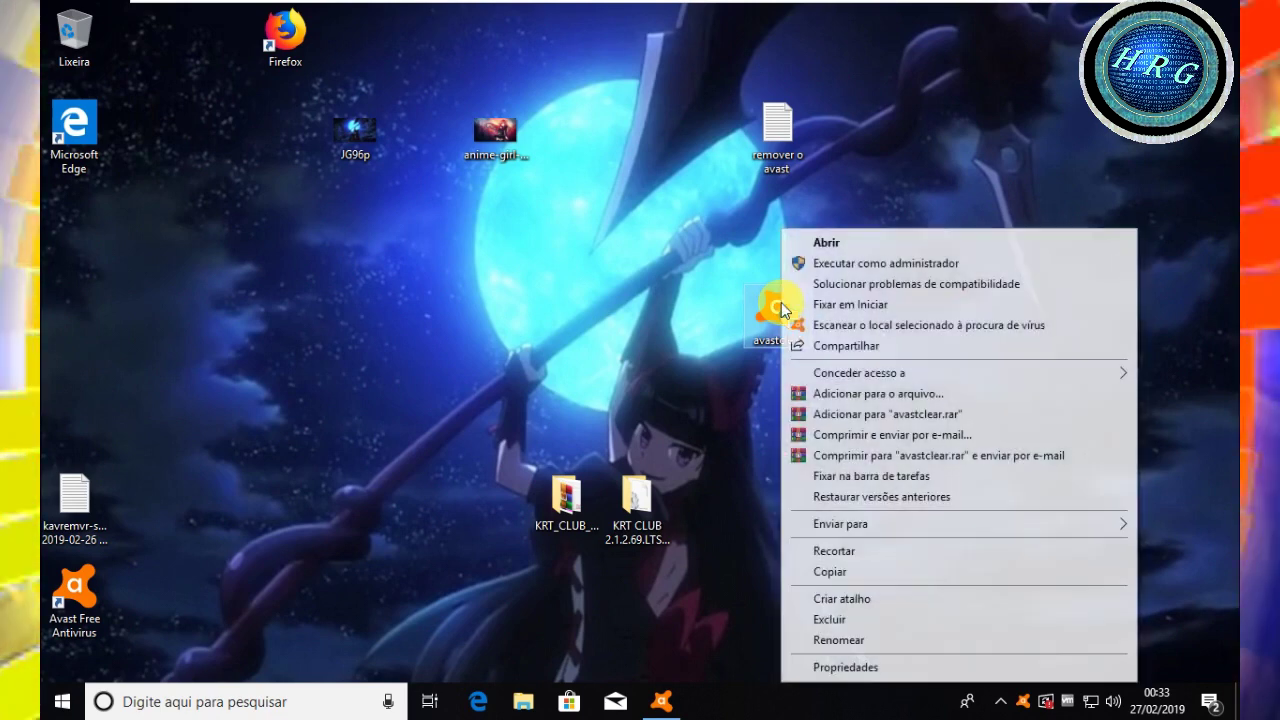
left_click(842, 266)
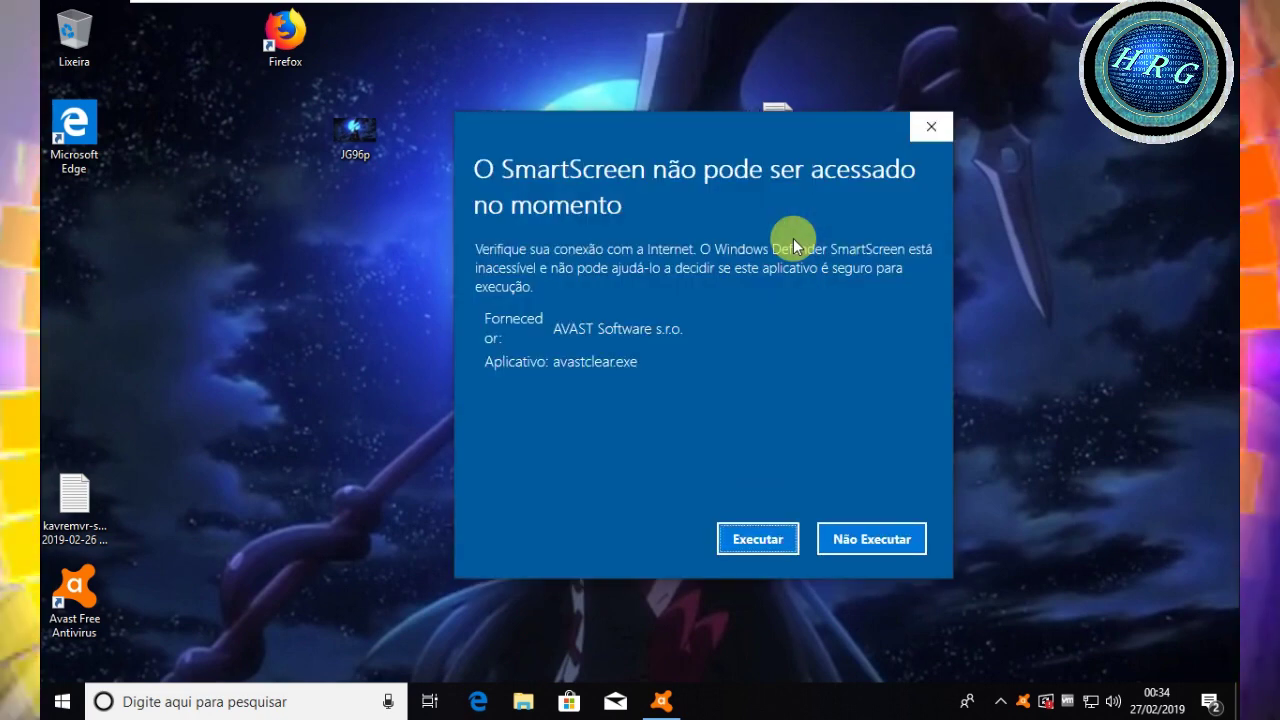
left_click(741, 532)
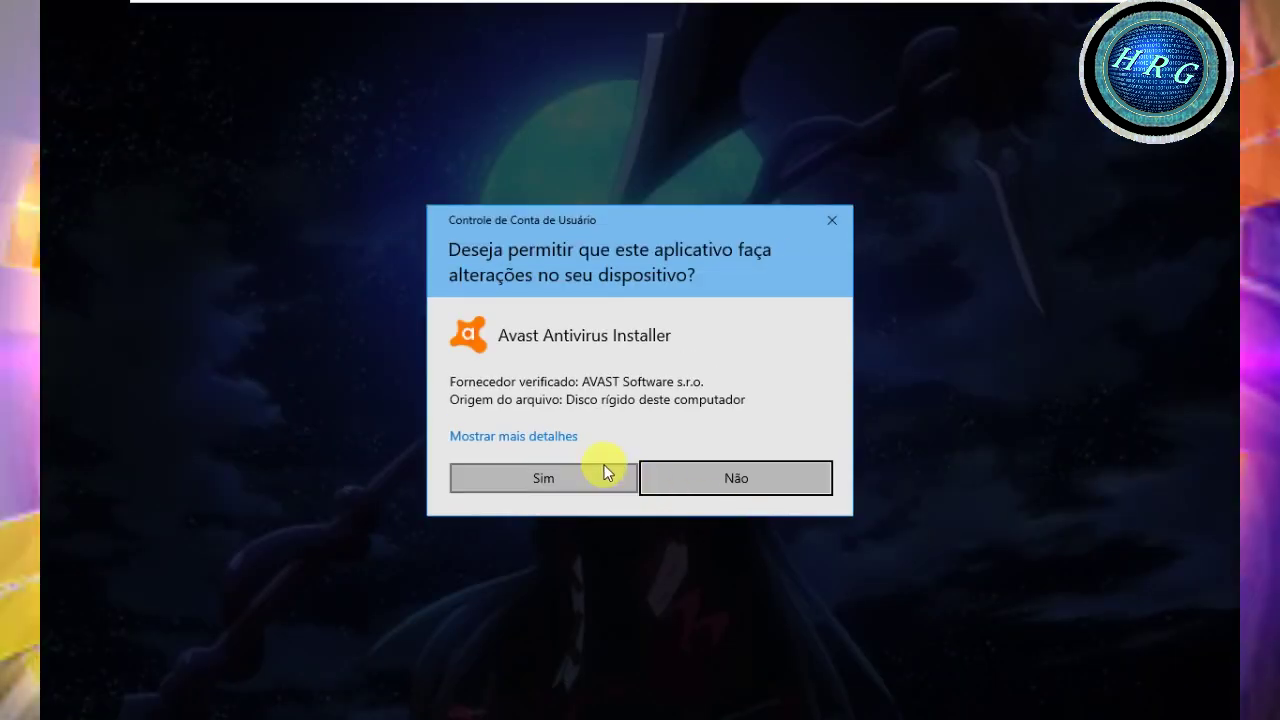
left_click(605, 470)
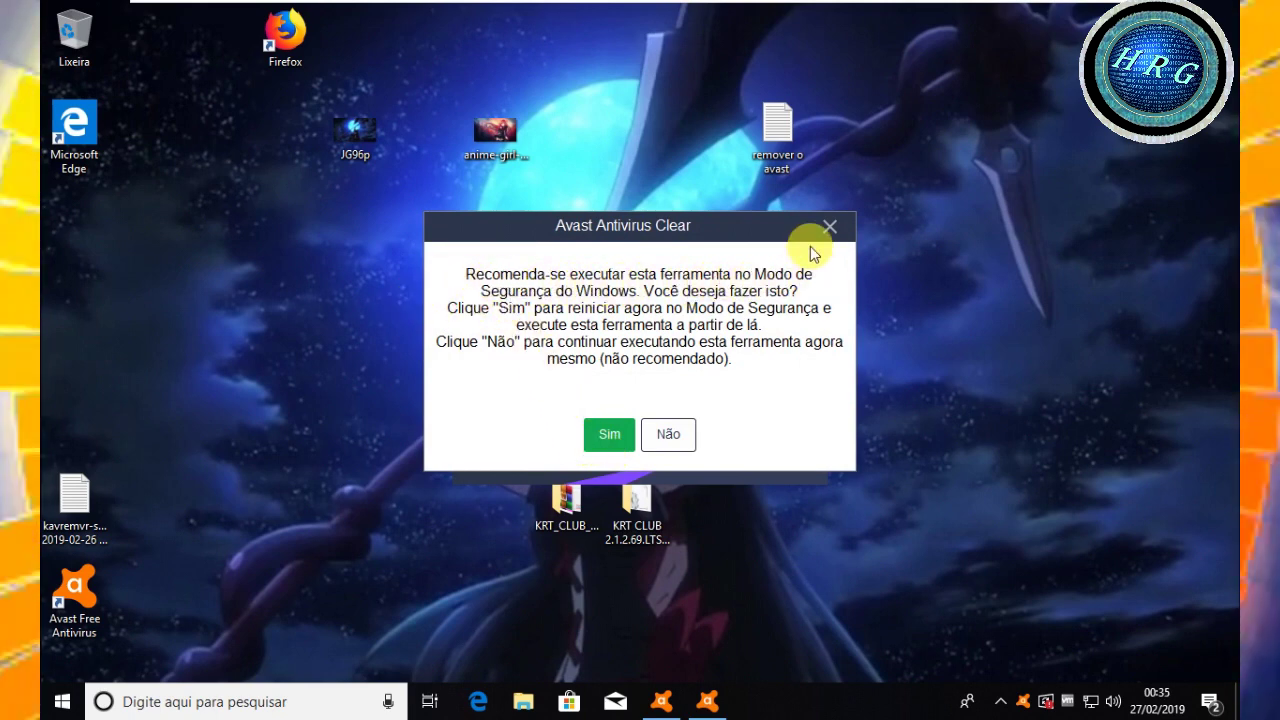
left_click(605, 443)
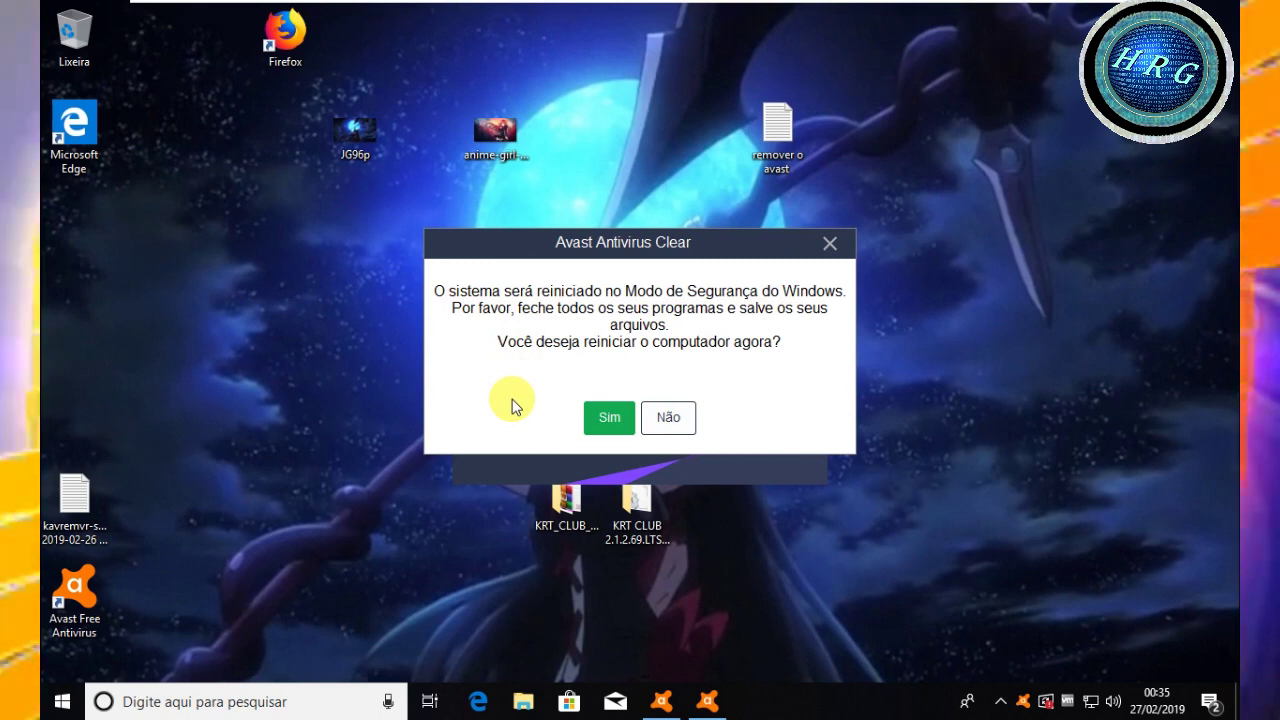
left_click(606, 418)
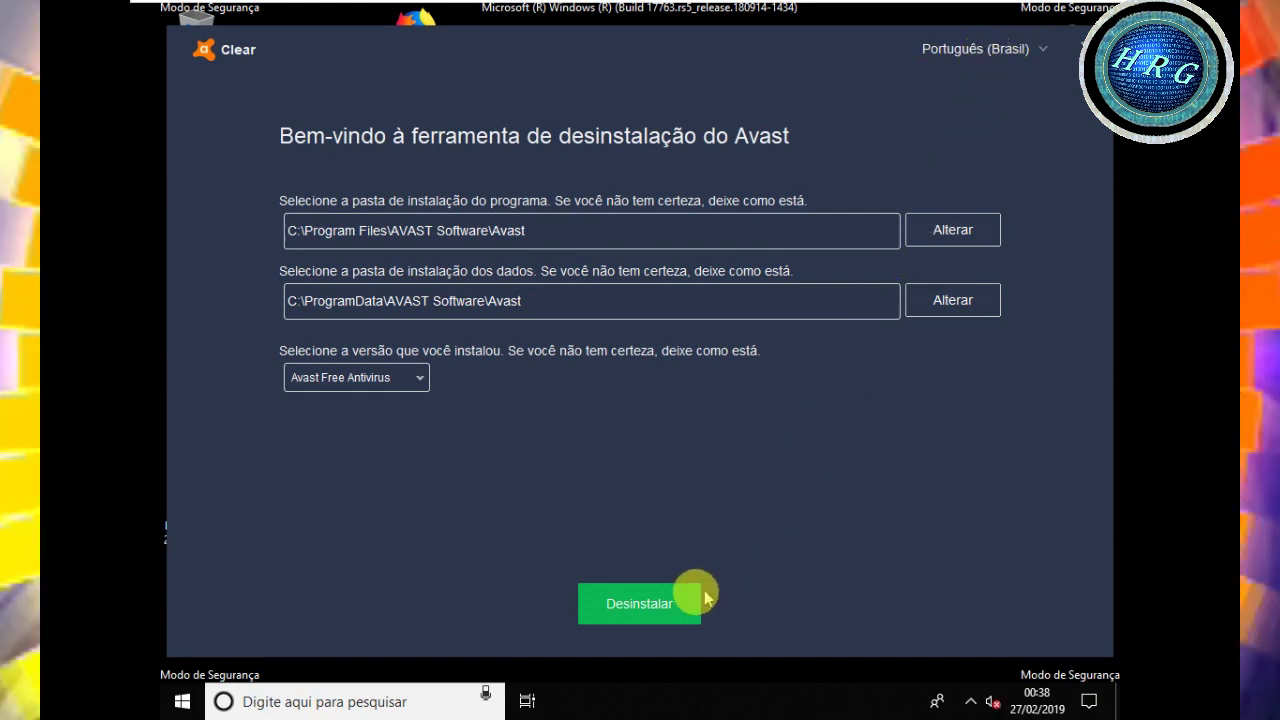
Uninstall Avast Free Antivirus with the default folders kept and restart the computer
left_click(650, 617)
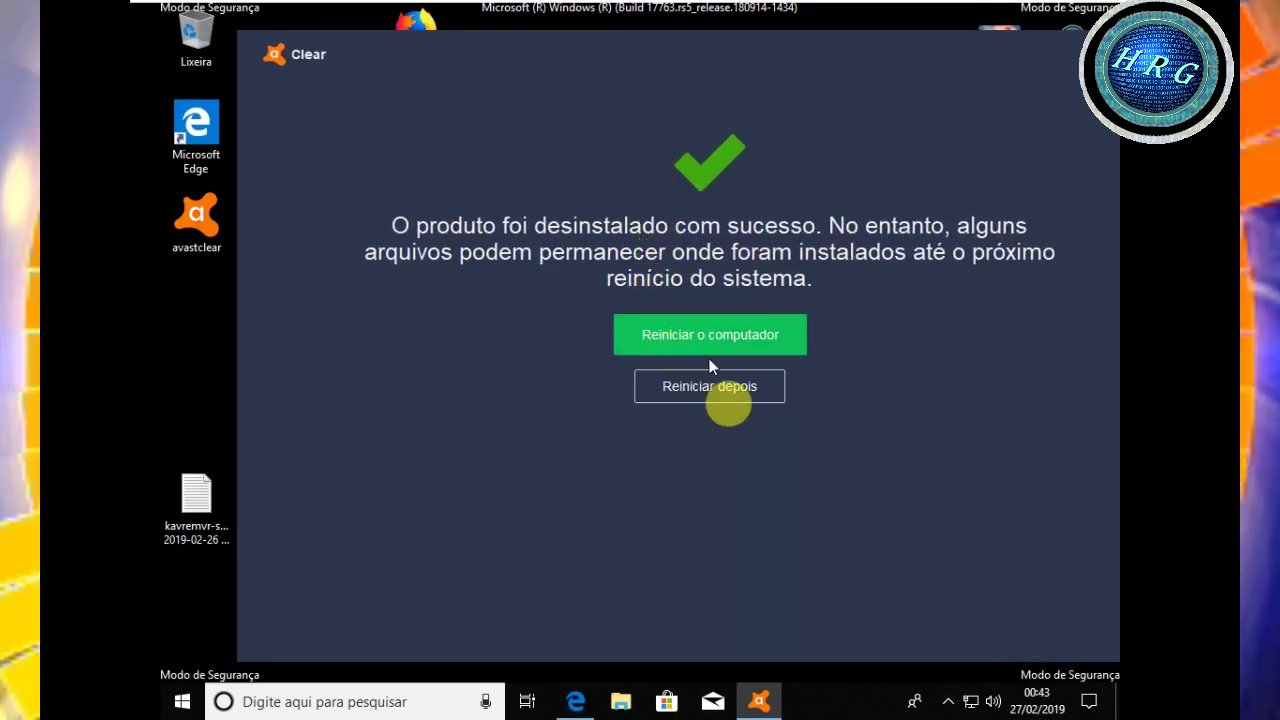
left_click(670, 335)
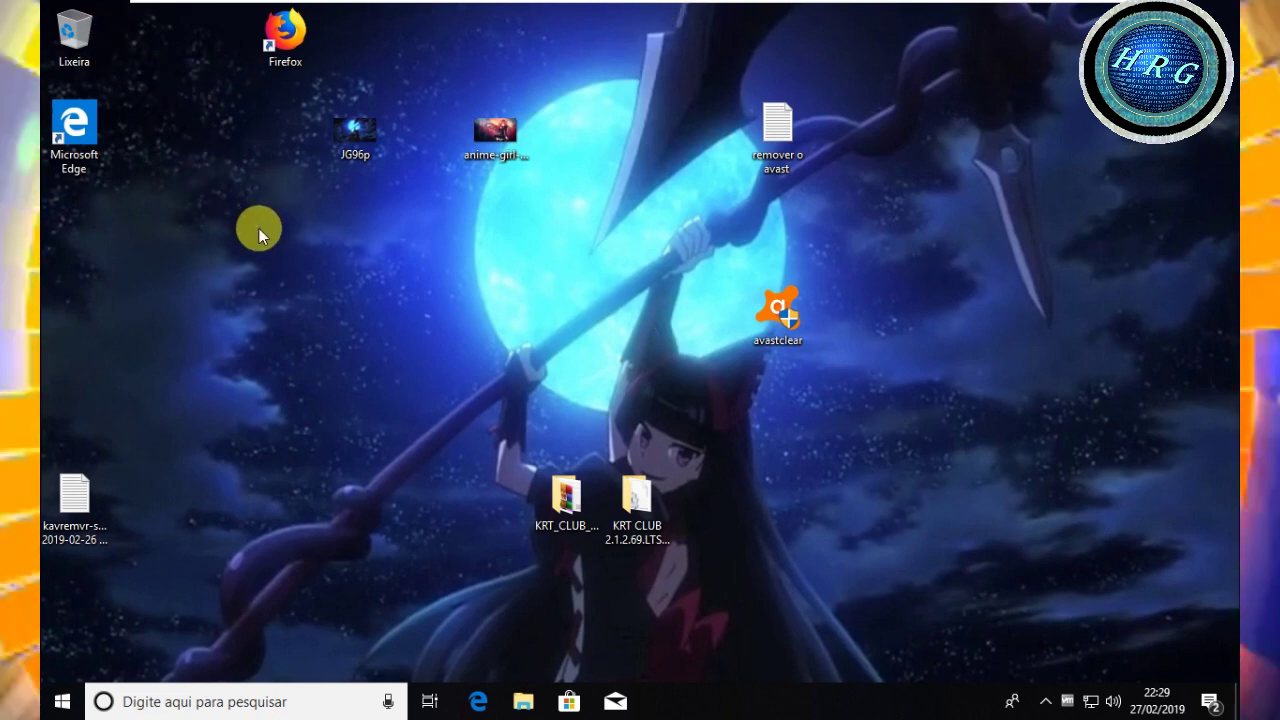
Check the installed programs list in the Painel de Controle for any remaining Avast entry, and close it
left_click(224, 703)
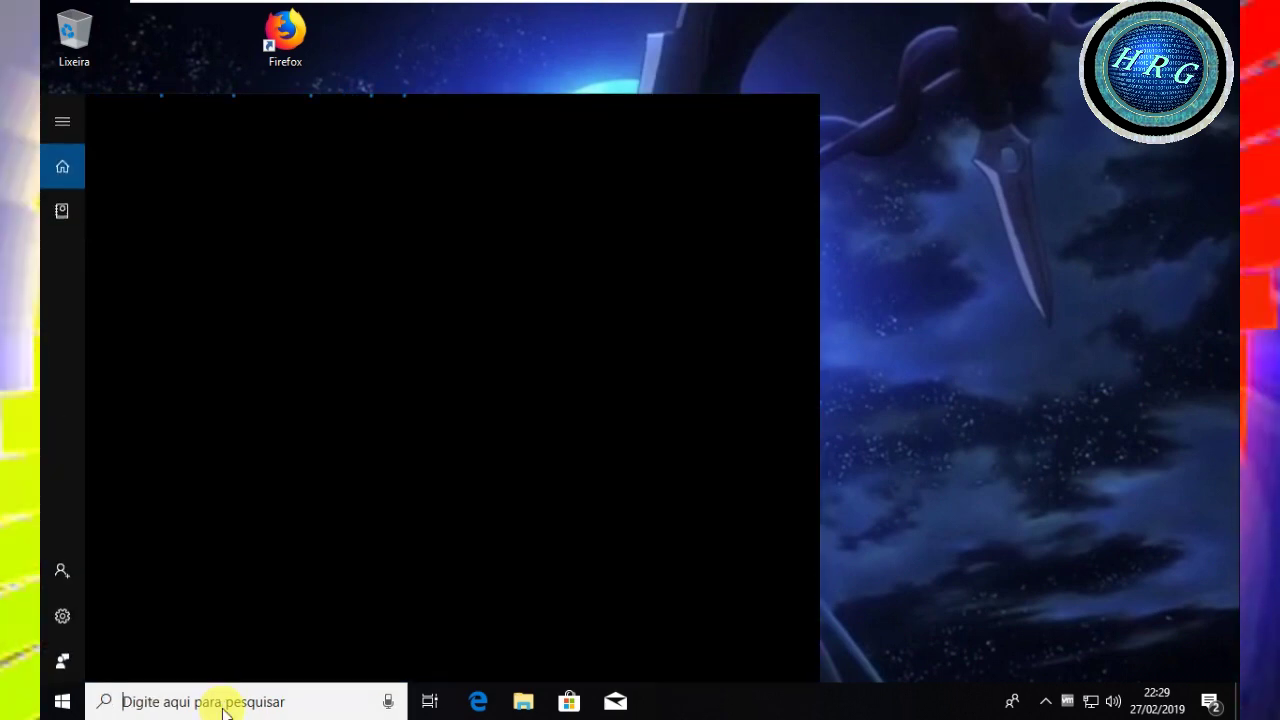
type("pai")
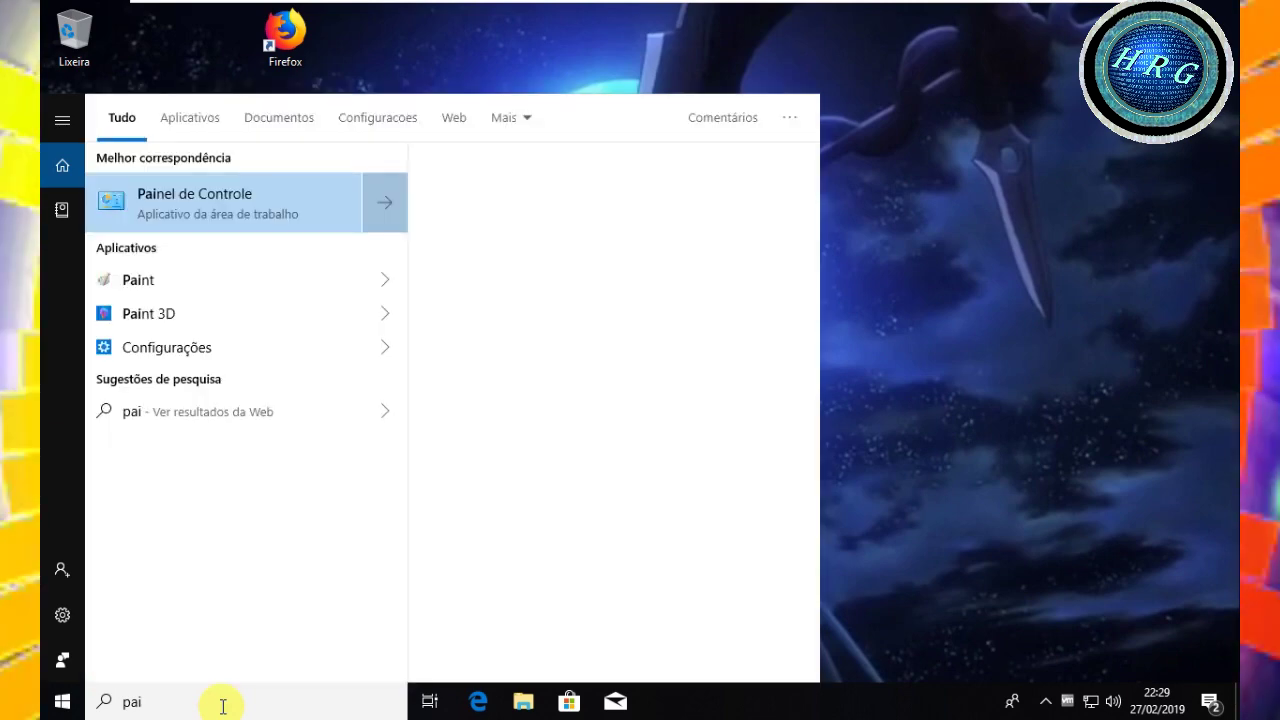
left_click(178, 218)
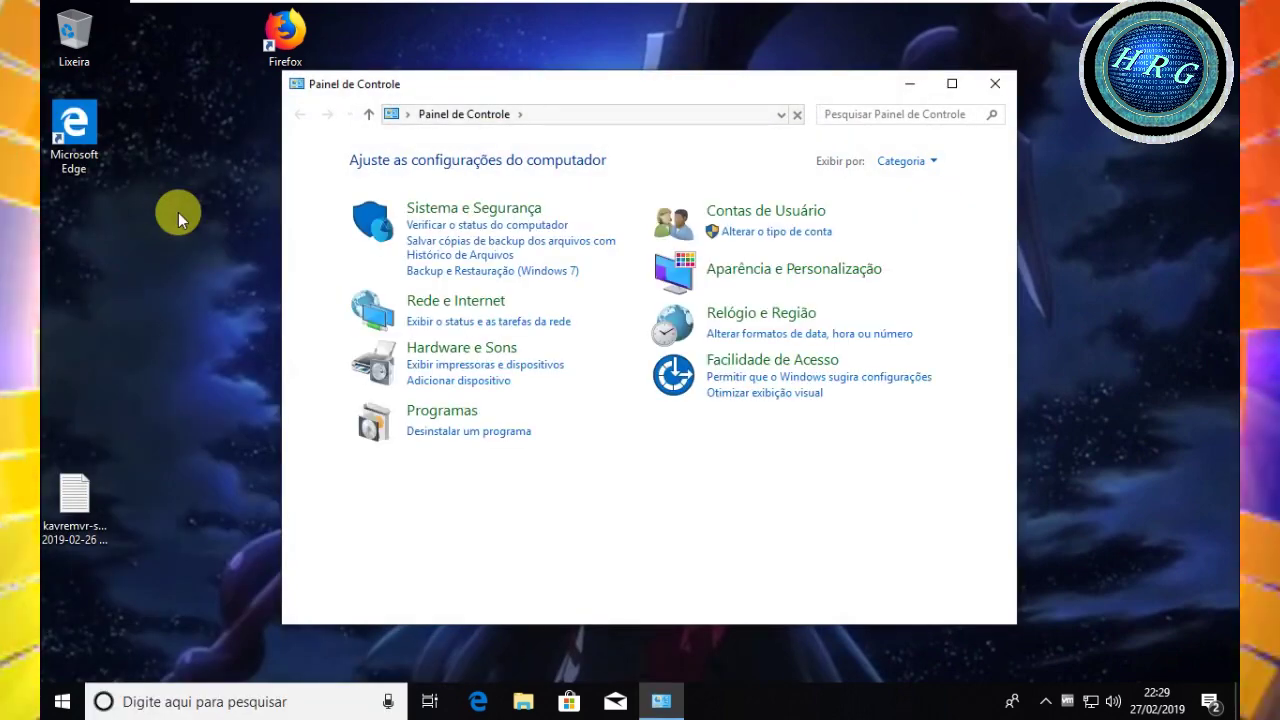
left_click(434, 432)
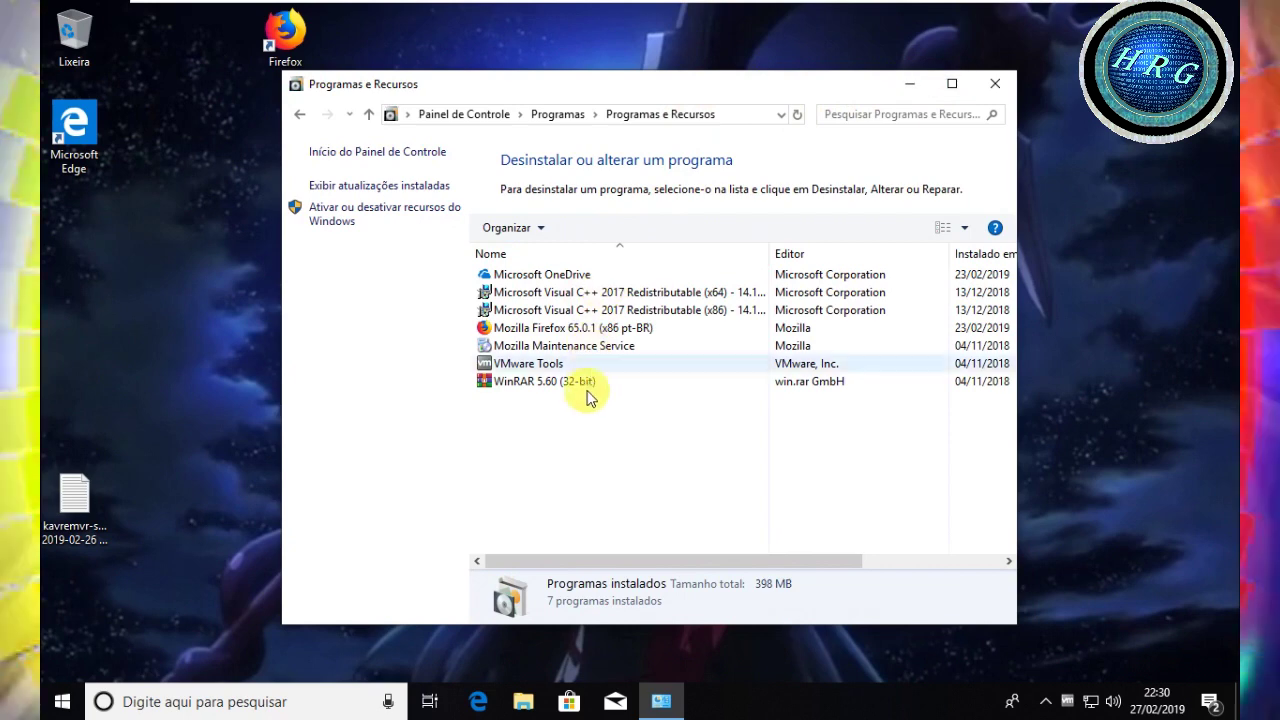
left_click(996, 85)
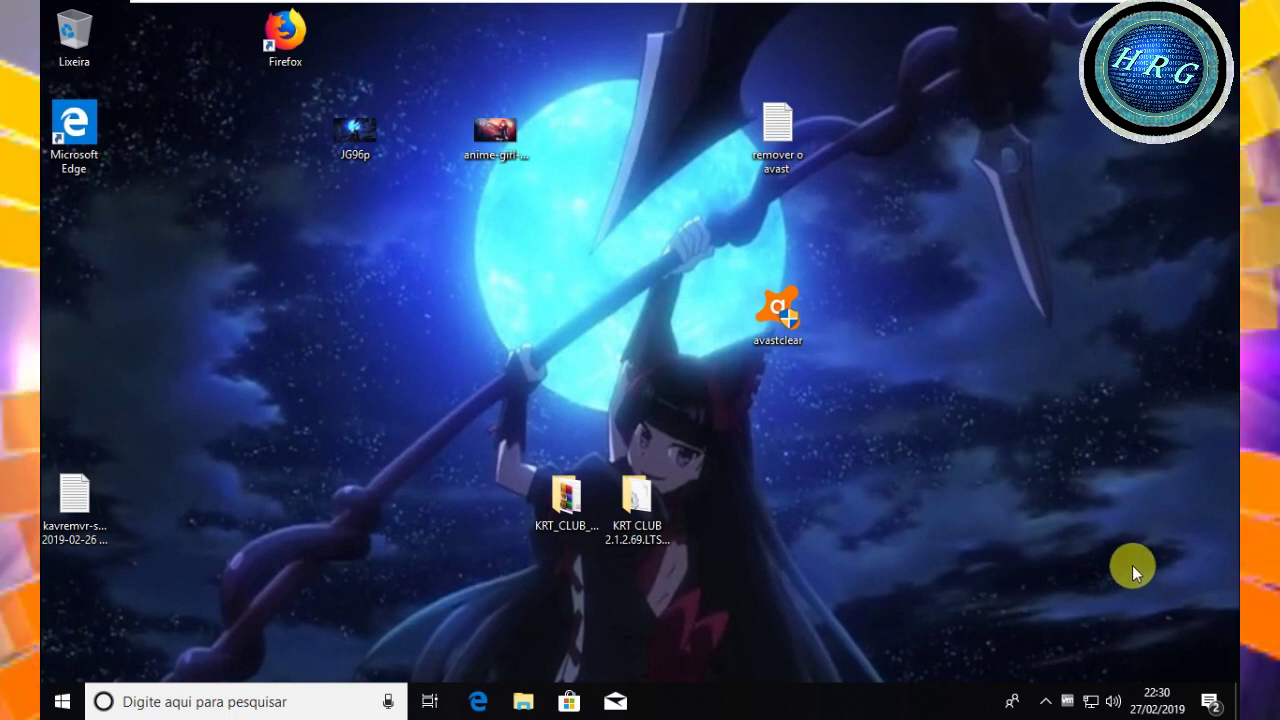
left_click_drag(860, 401, 1003, 569)
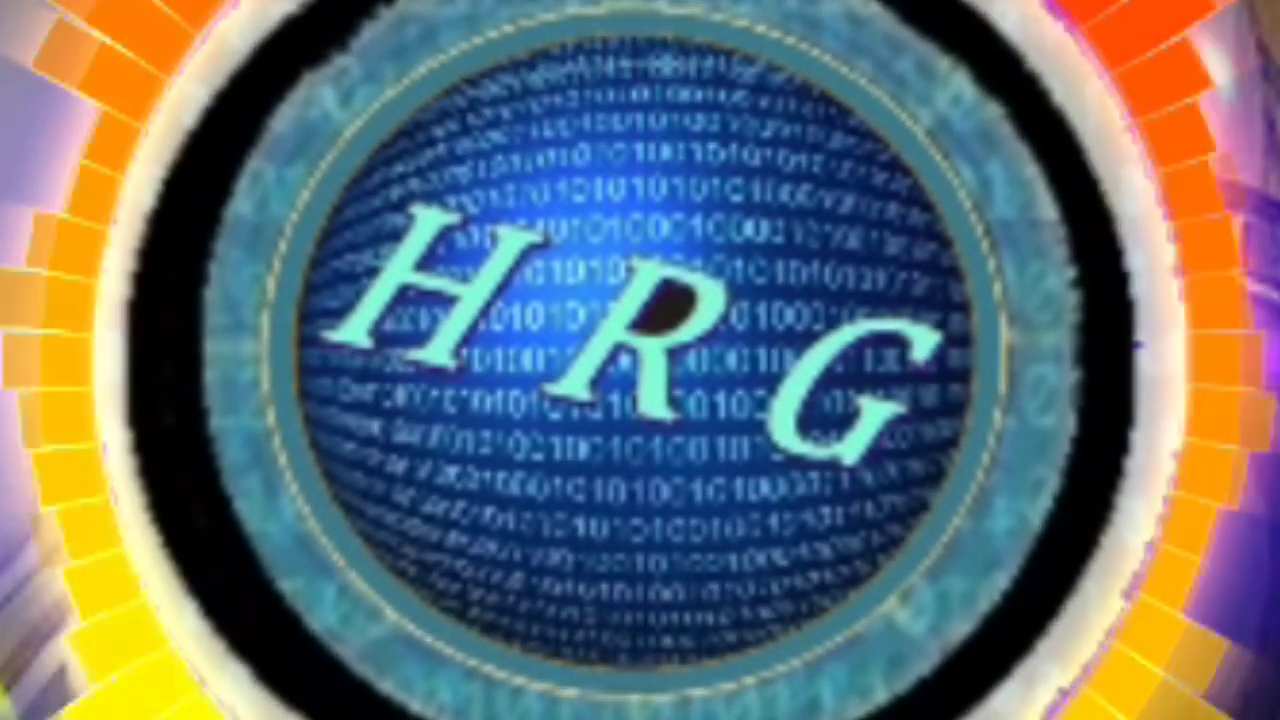